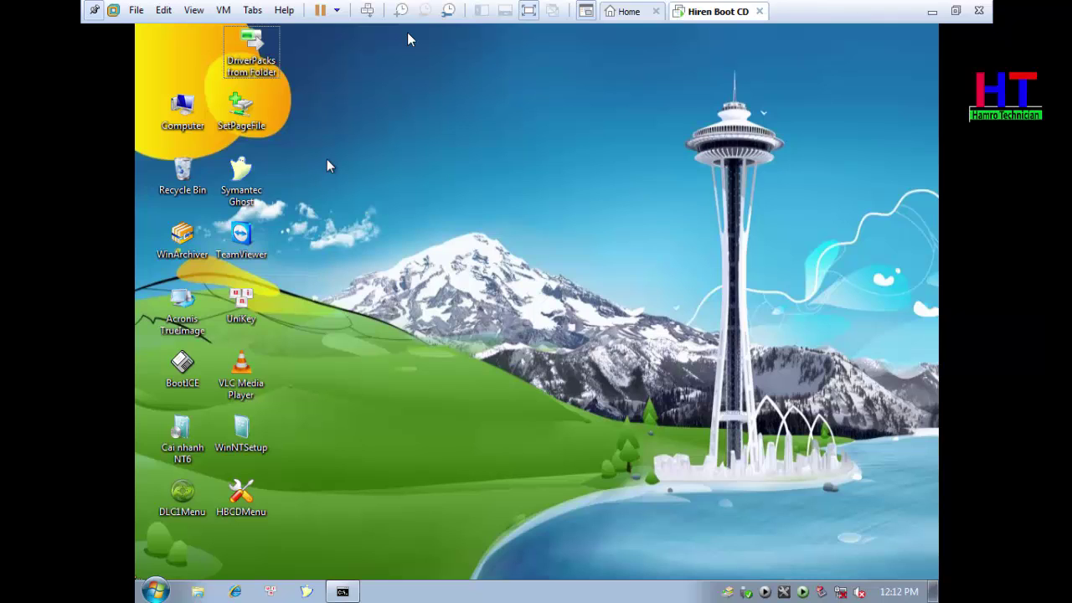
# Open Computer and look inside the Boot (X:) drive, returning to the drive overview.
pyautogui.click(172, 104)
pyautogui.doubleClick(170, 104)
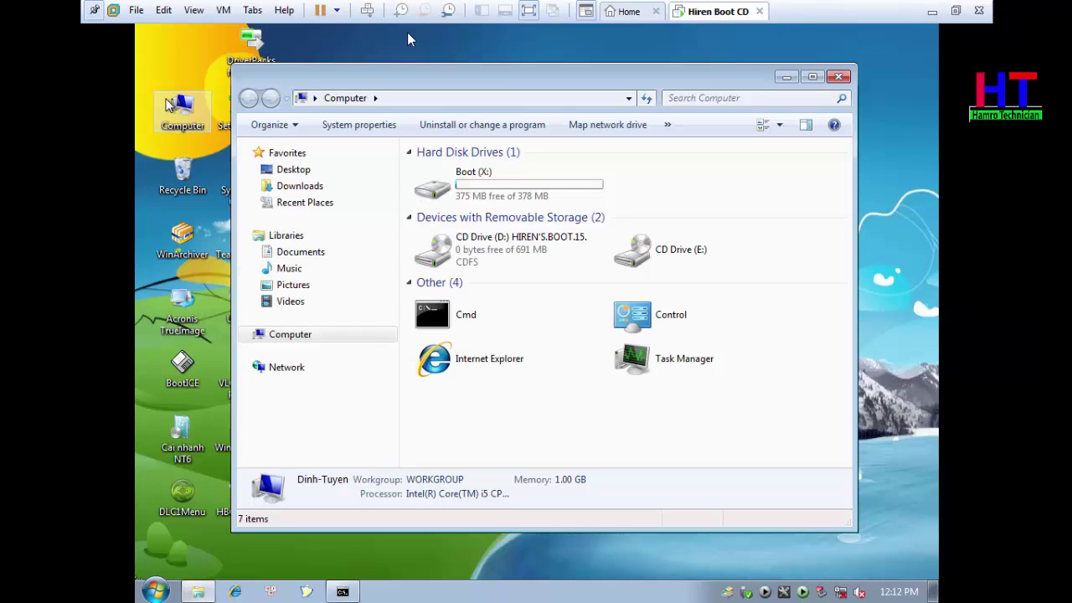
pyautogui.click(522, 203)
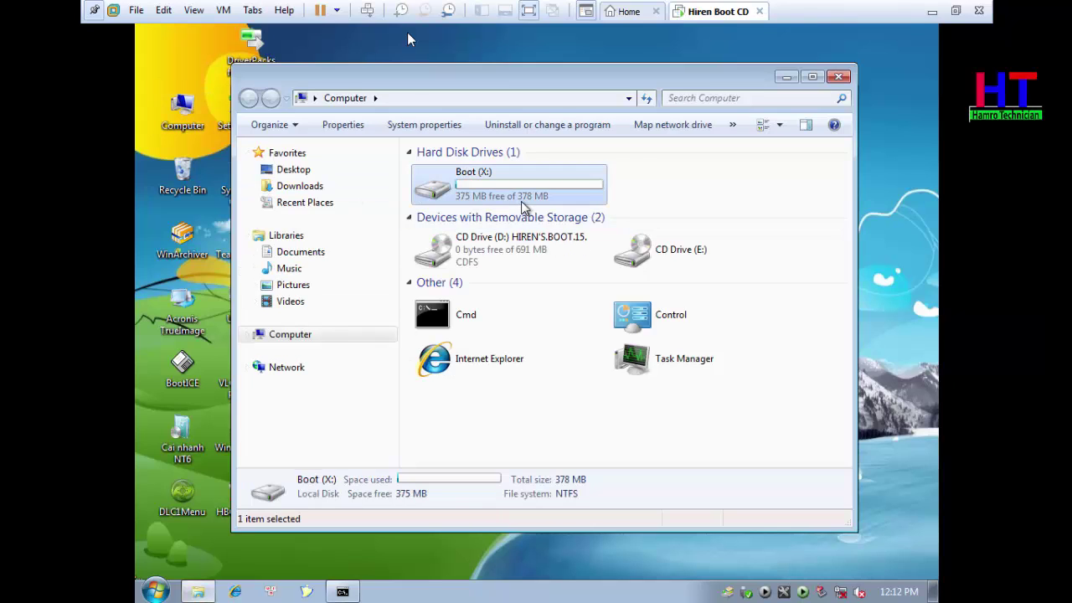
pyautogui.doubleClick(521, 203)
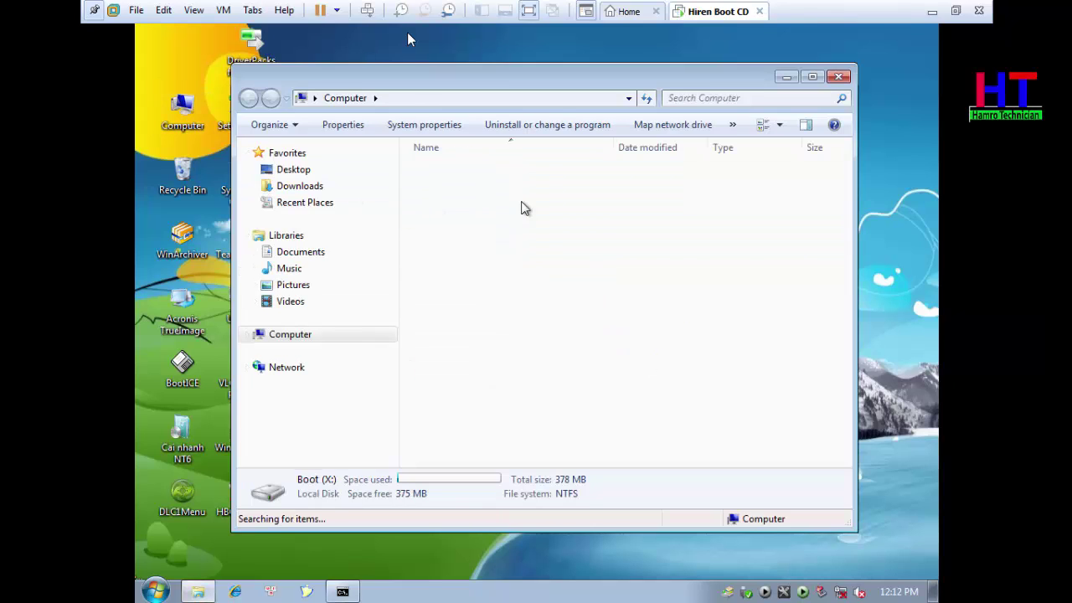
pyautogui.click(259, 100)
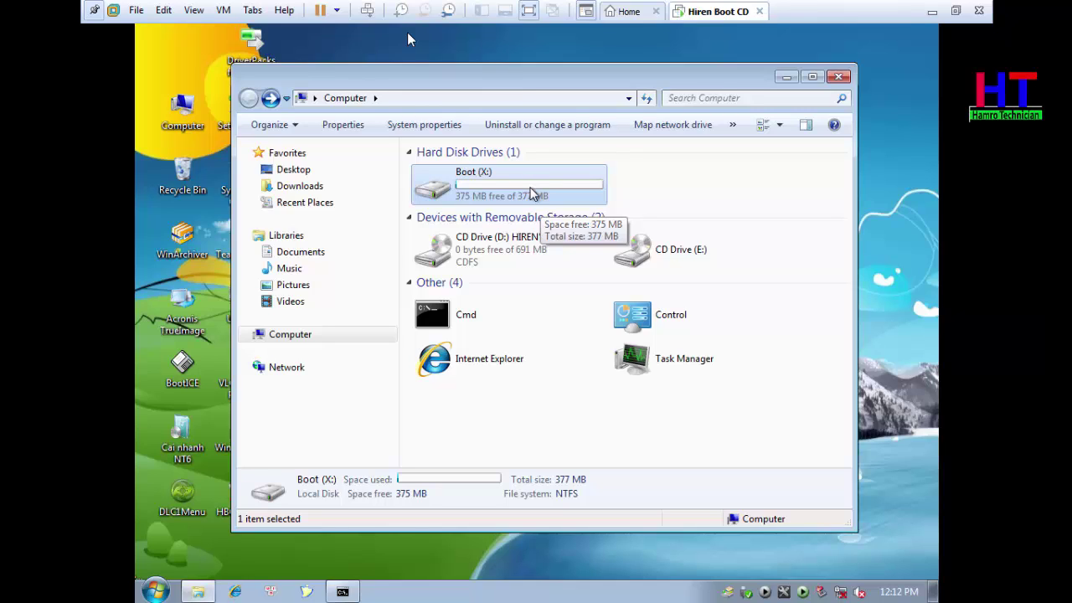
pyautogui.click(748, 184)
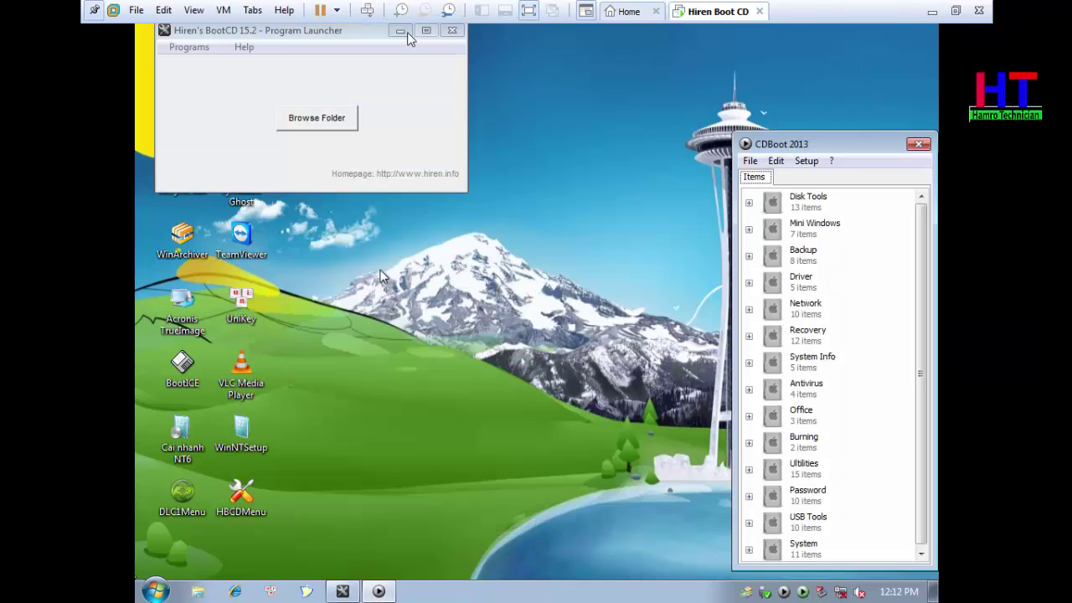
# Run 3DP Chip 12.09 from the launcher's Driver programs, open the ethernet card's driver page, and close the browser.
pyautogui.click(213, 48)
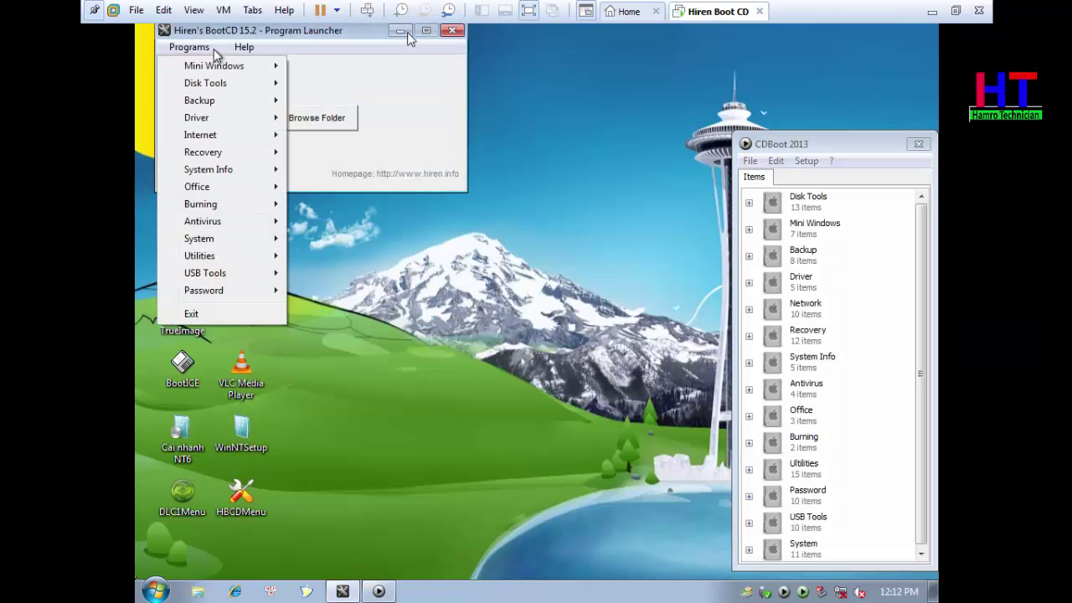
pyautogui.moveTo(222, 83)
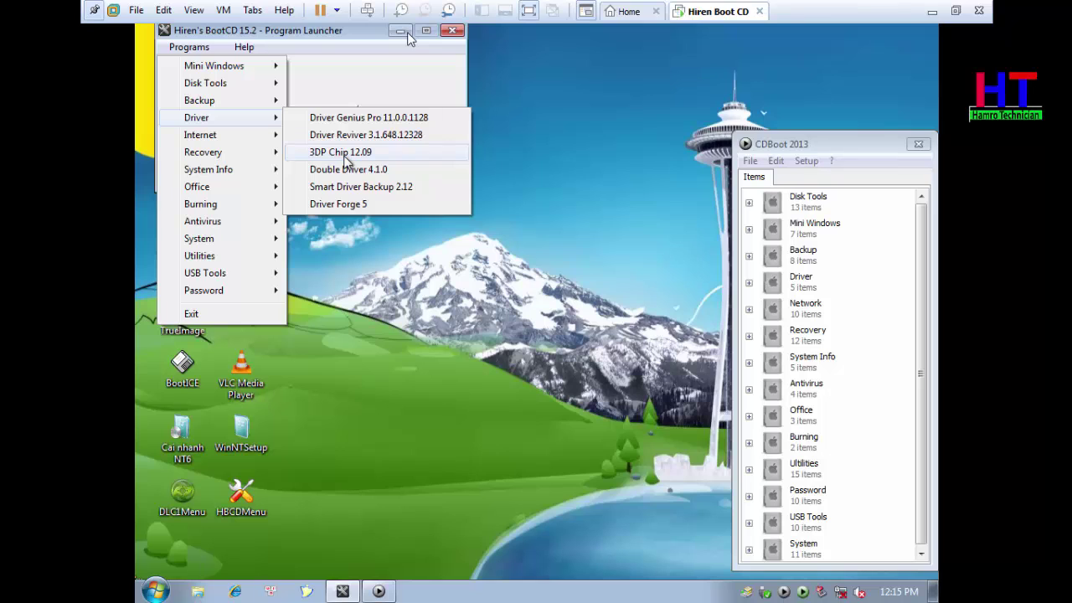
pyautogui.click(345, 154)
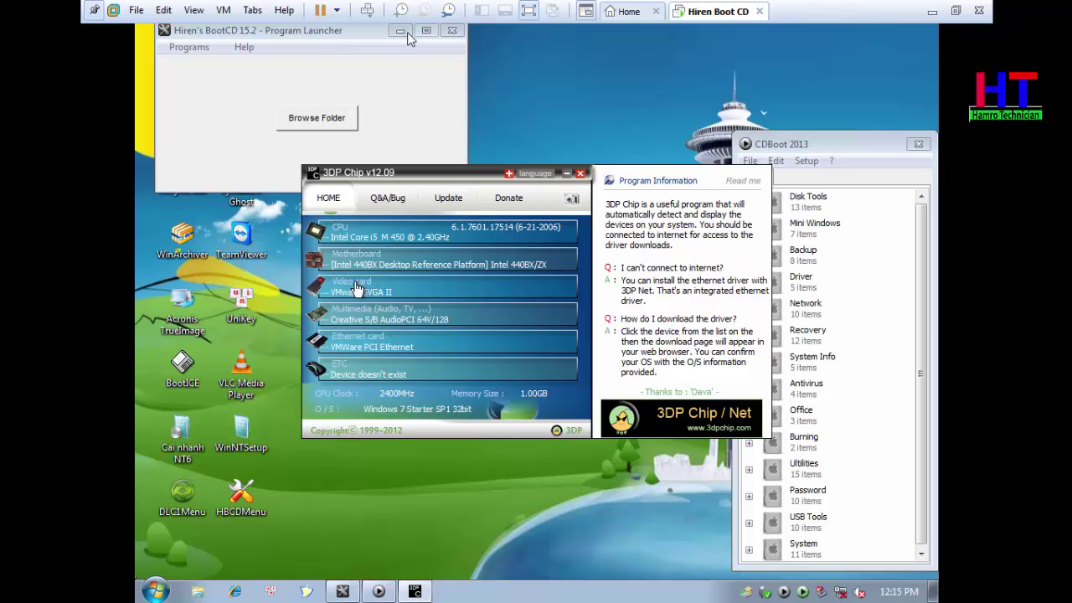
pyautogui.click(428, 342)
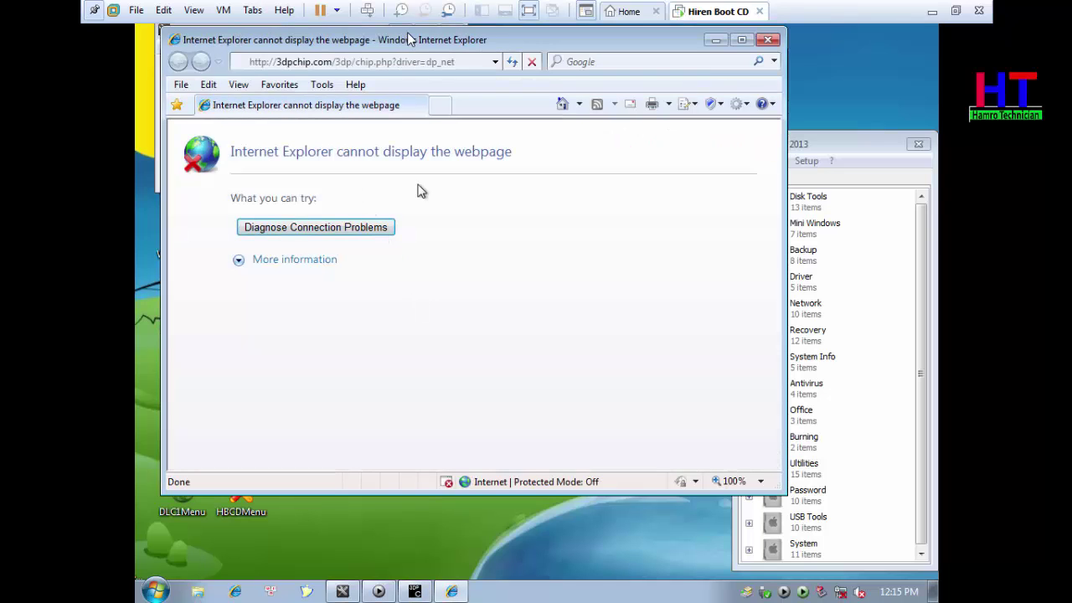
pyautogui.click(771, 40)
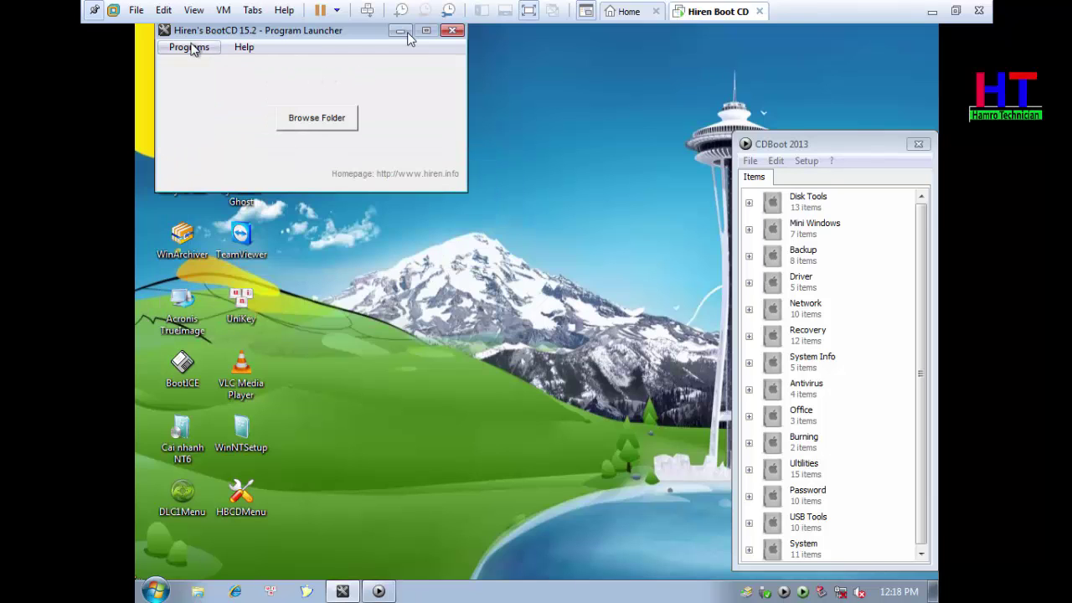
# Run Kaspersky TDSSKiller 2.8.15.0 from the launcher's Antivirus programs, scan the system, and close the utility.
pyautogui.click(190, 47)
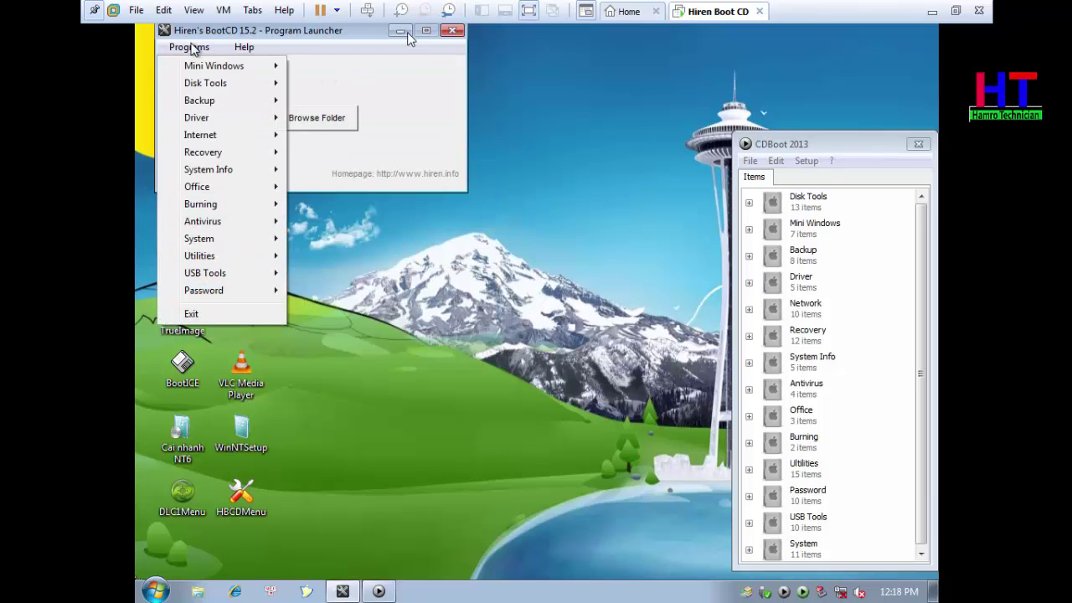
pyautogui.moveTo(241, 188)
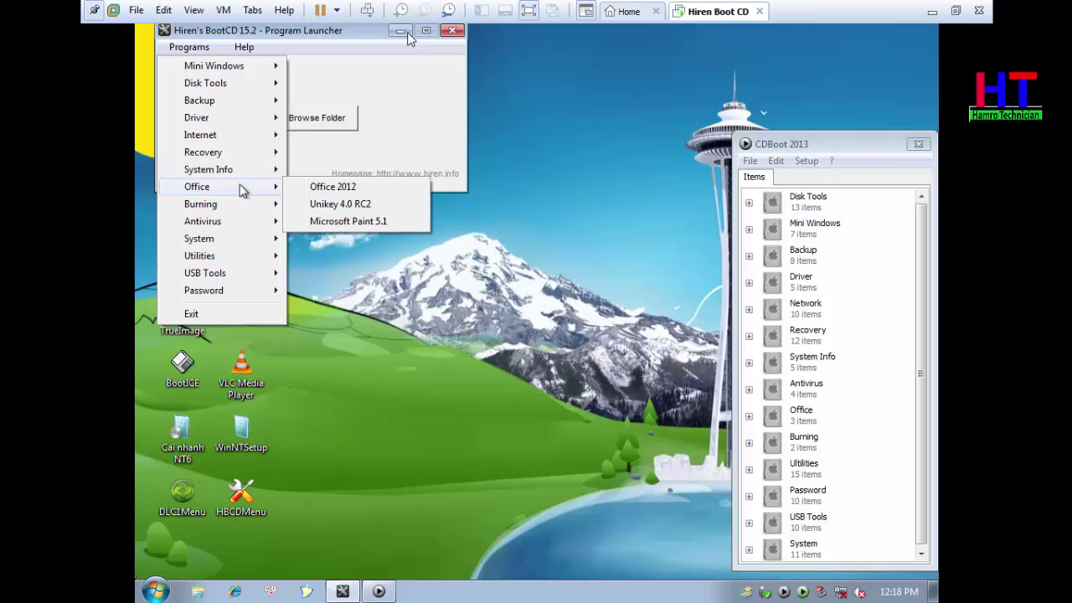
pyautogui.moveTo(249, 206)
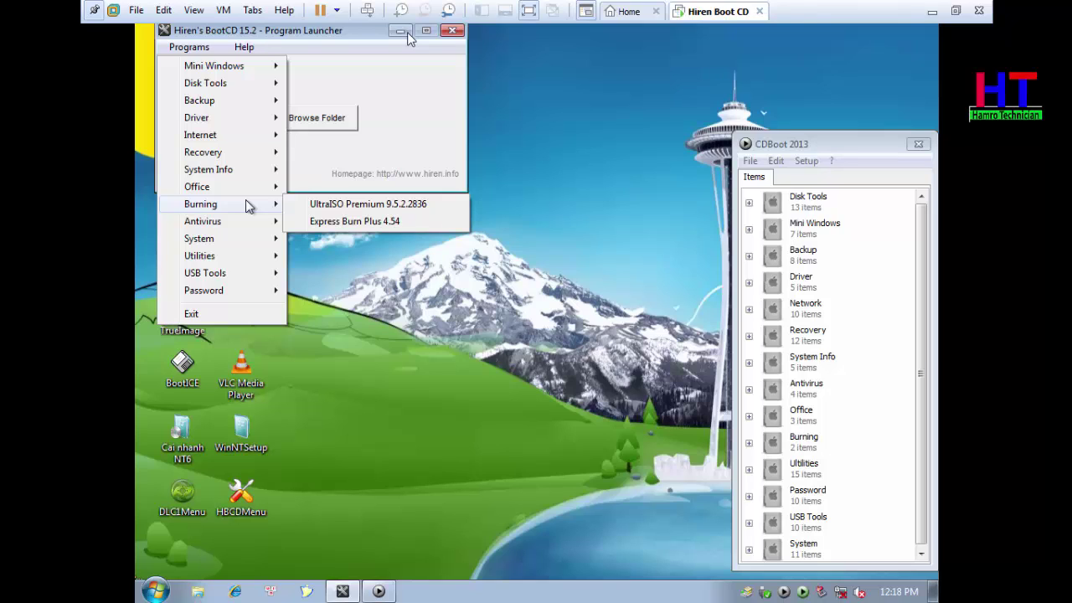
pyautogui.moveTo(257, 229)
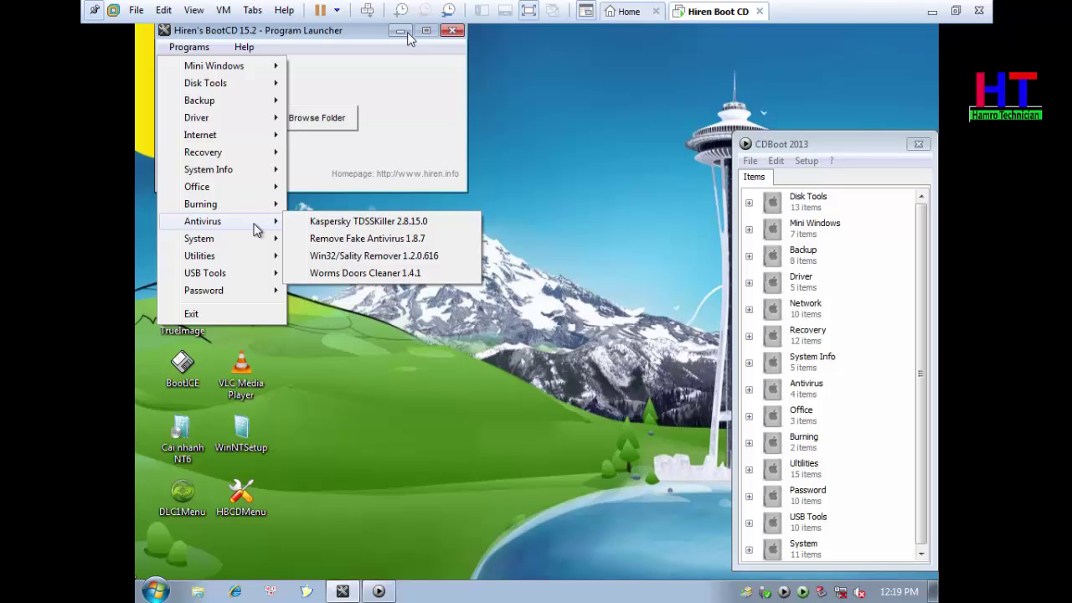
pyautogui.click(354, 222)
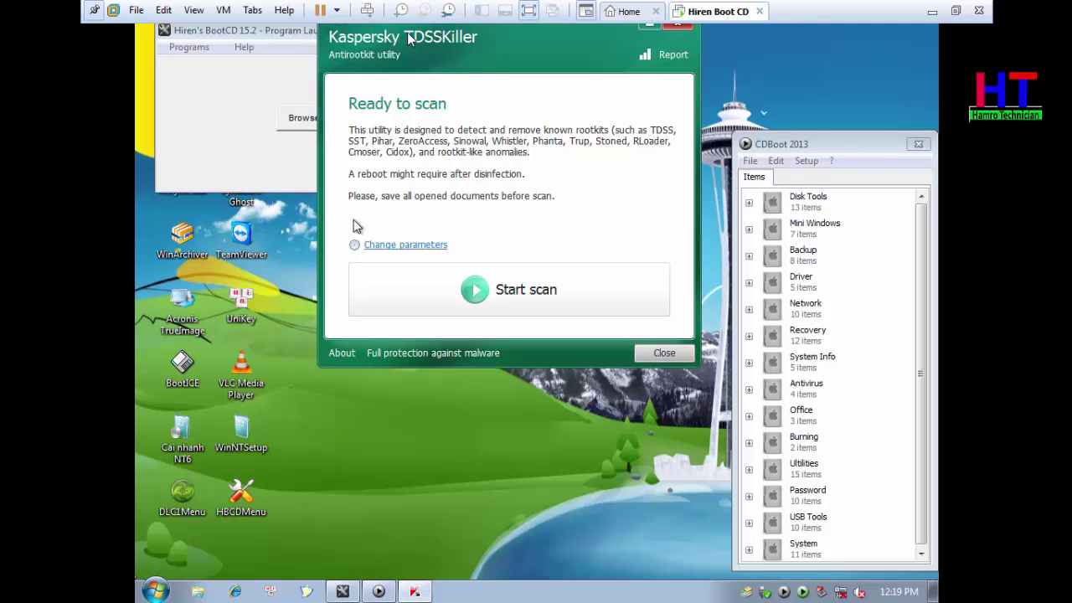
pyautogui.click(469, 289)
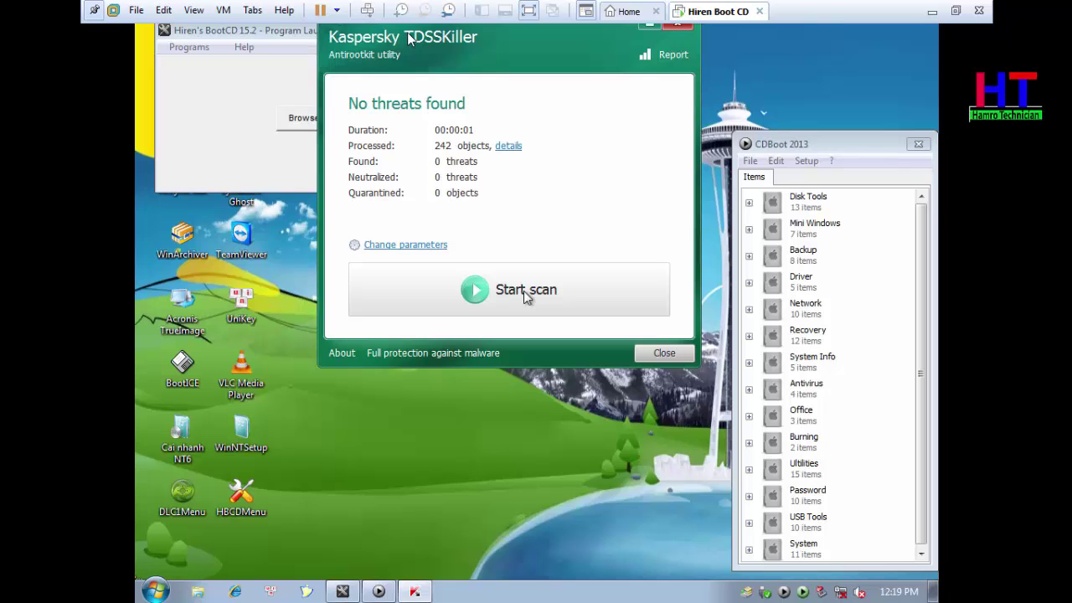
pyautogui.click(680, 25)
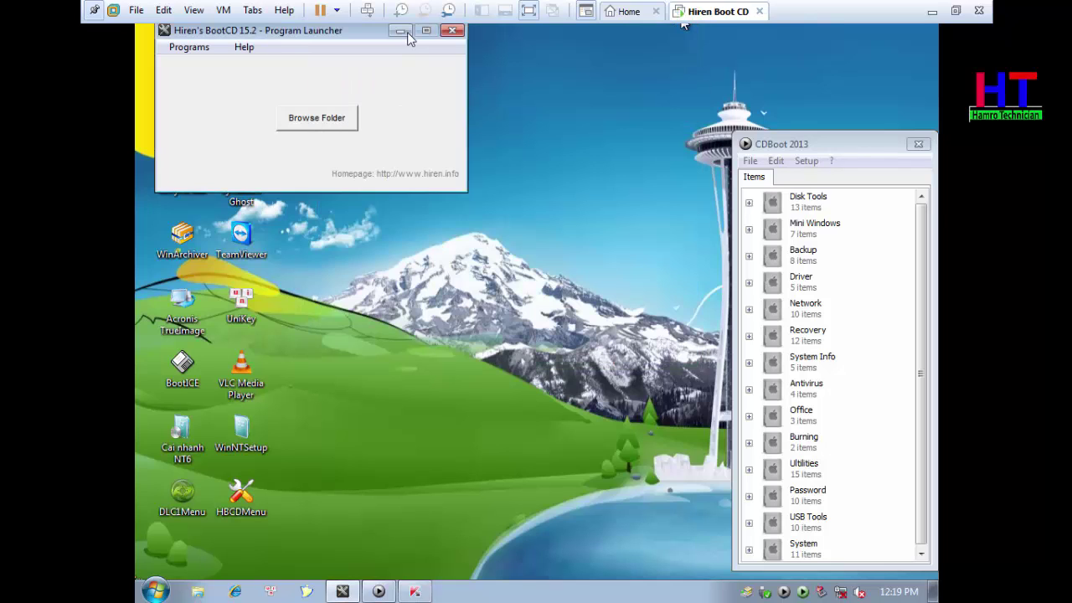
# Open Worms Doors Cleaner 1.4.1 from the Antivirus programs, view its port-closing options, and close it.
pyautogui.click(190, 47)
pyautogui.moveTo(203, 221)
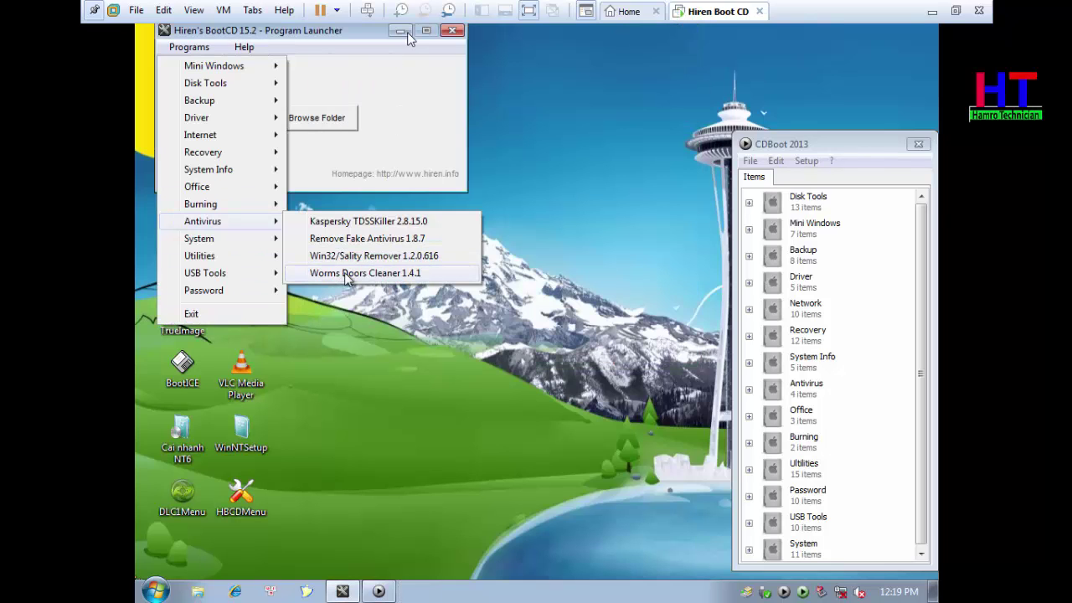
pyautogui.click(347, 275)
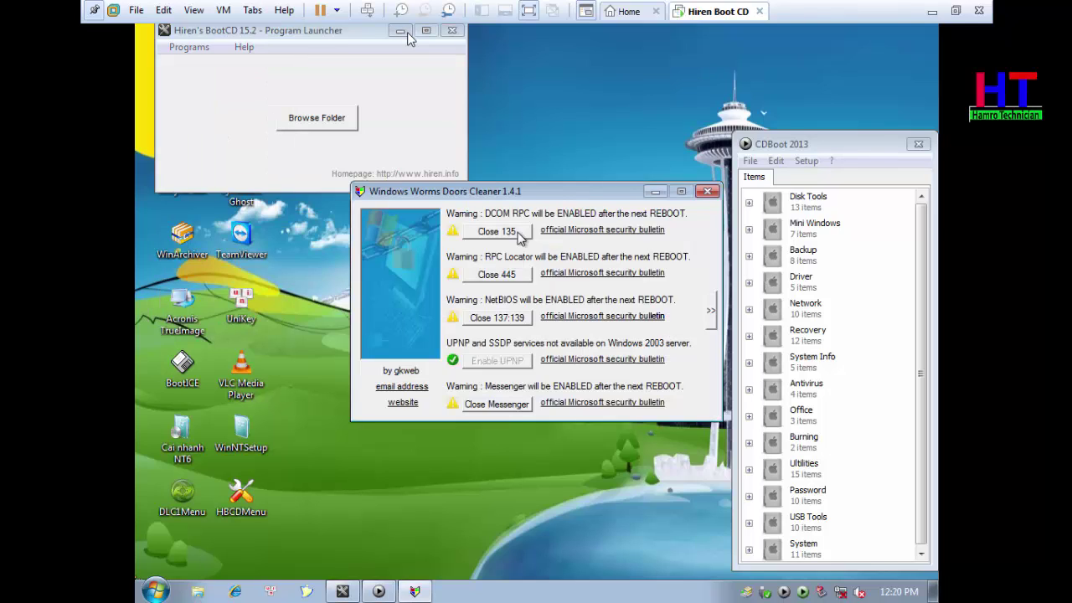
pyautogui.click(708, 191)
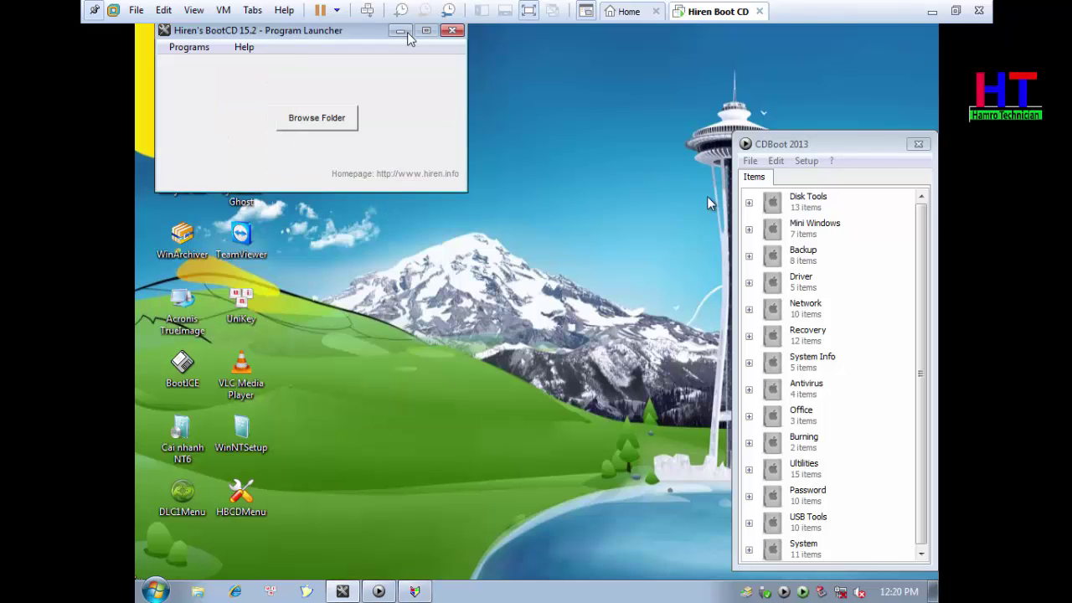
# Examine the launcher's Utilities, USB Tools, Password, Mini Windows and Disk Tools program categories.
pyautogui.click(178, 48)
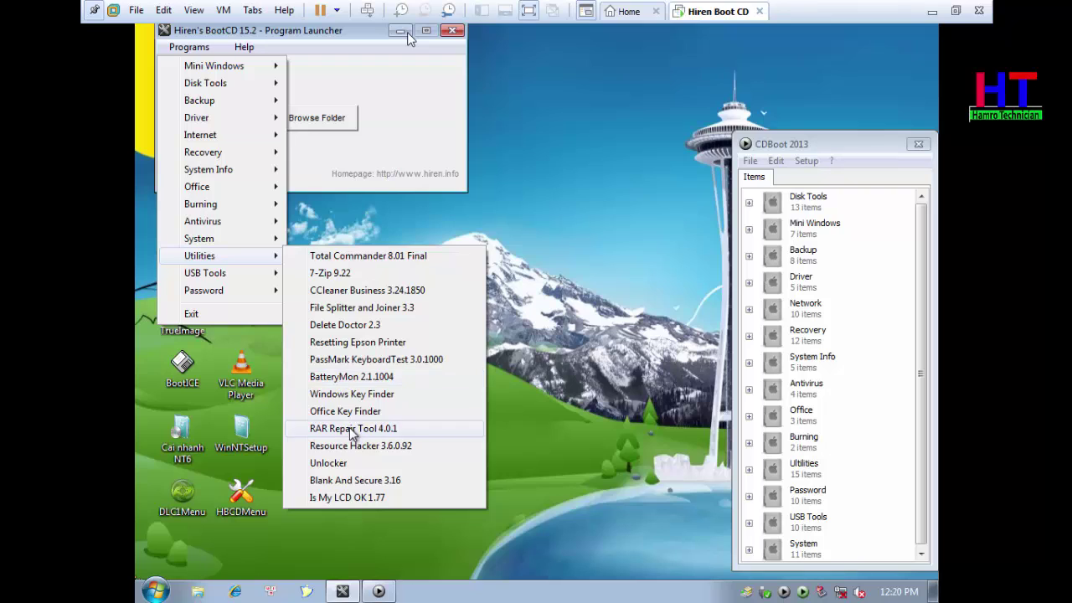
pyautogui.moveTo(240, 280)
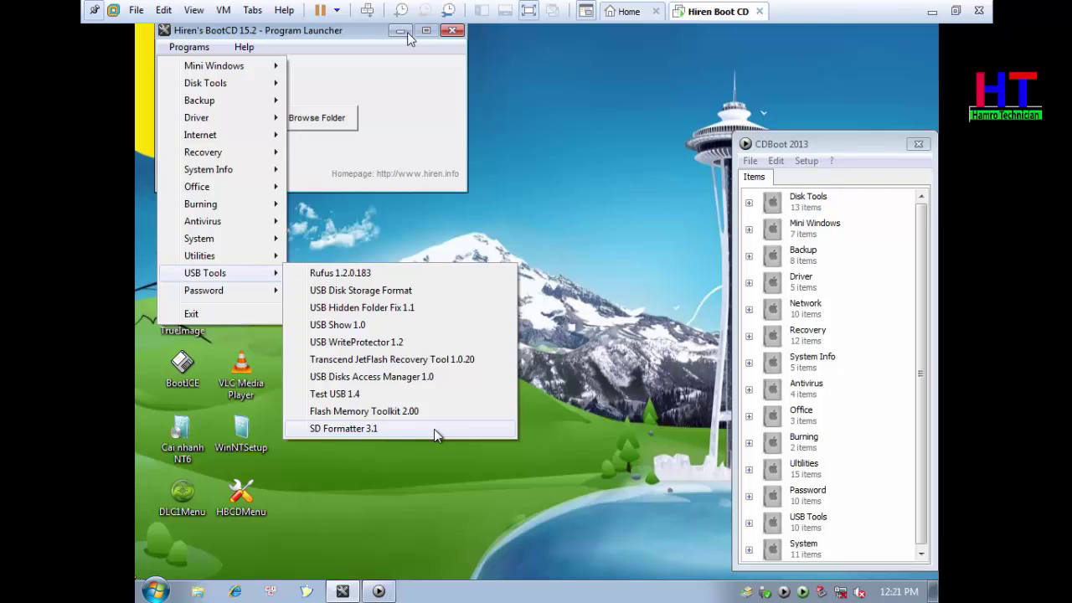
pyautogui.moveTo(272, 293)
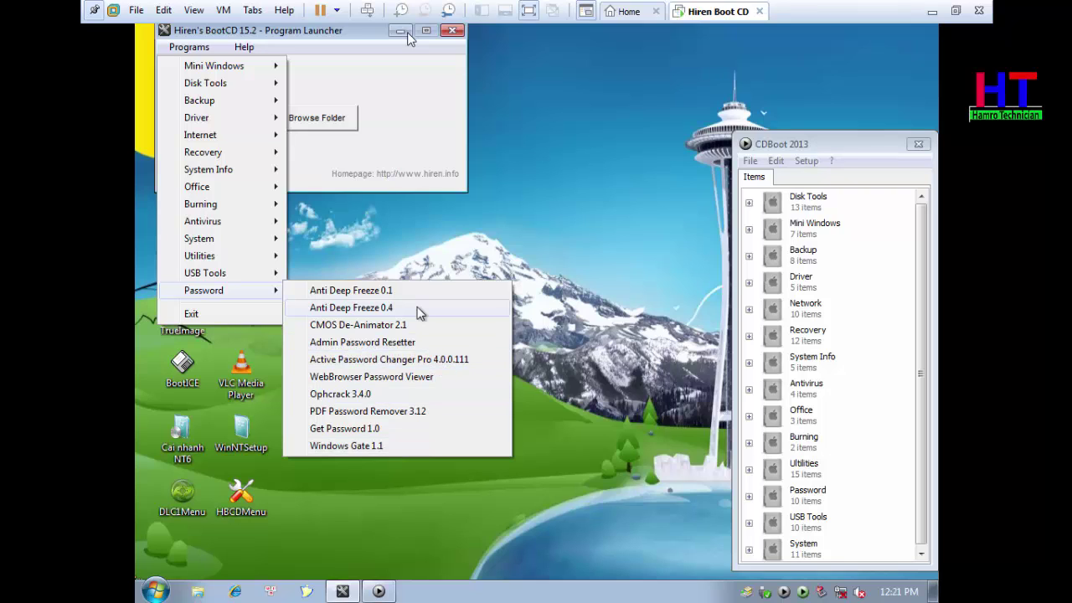
pyautogui.moveTo(252, 66)
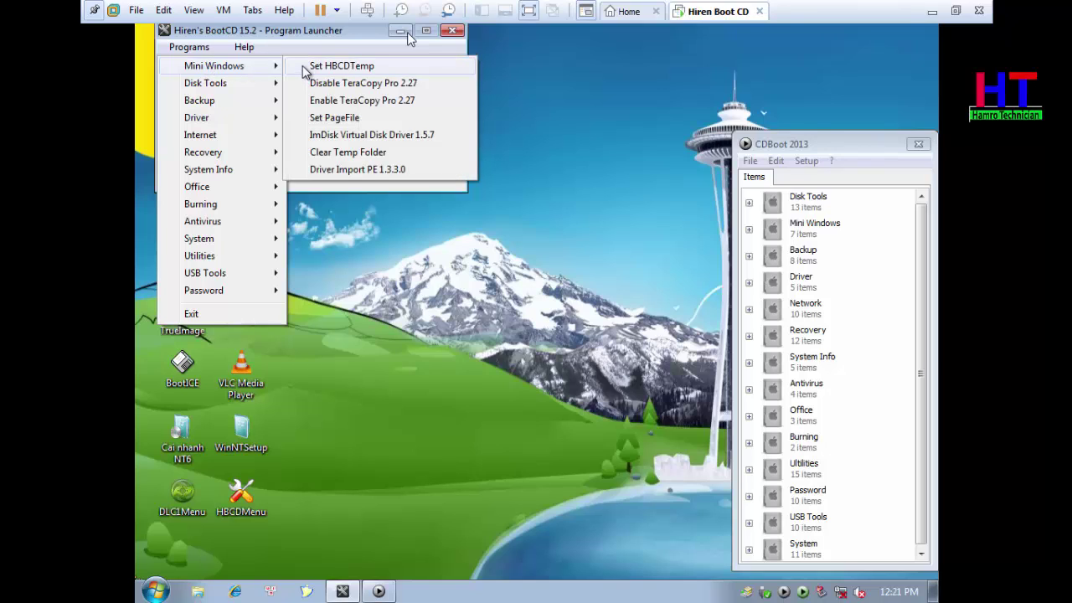
pyautogui.moveTo(274, 84)
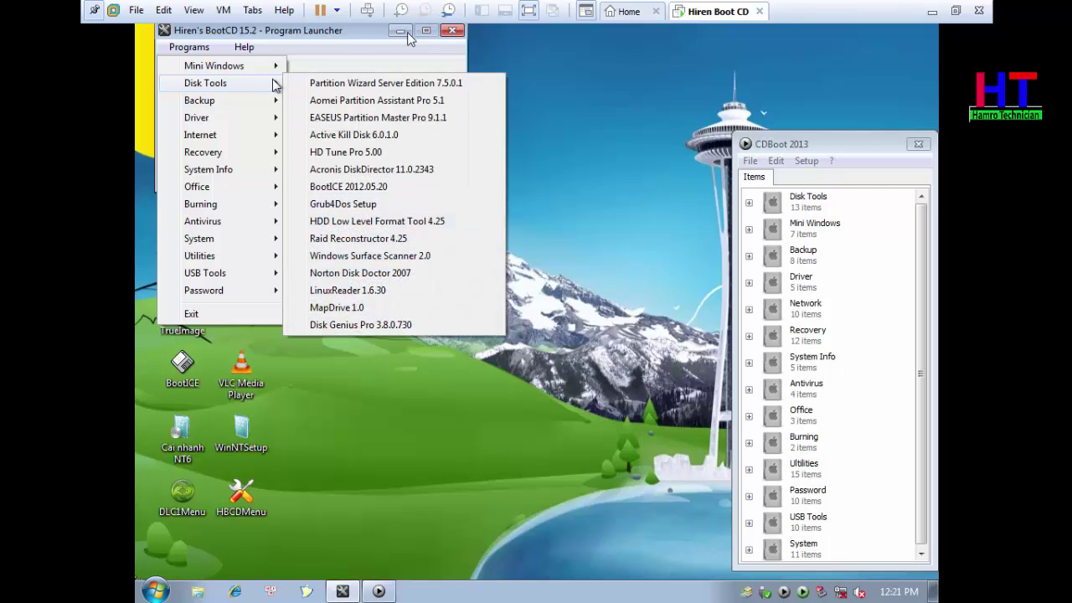
pyautogui.click(454, 379)
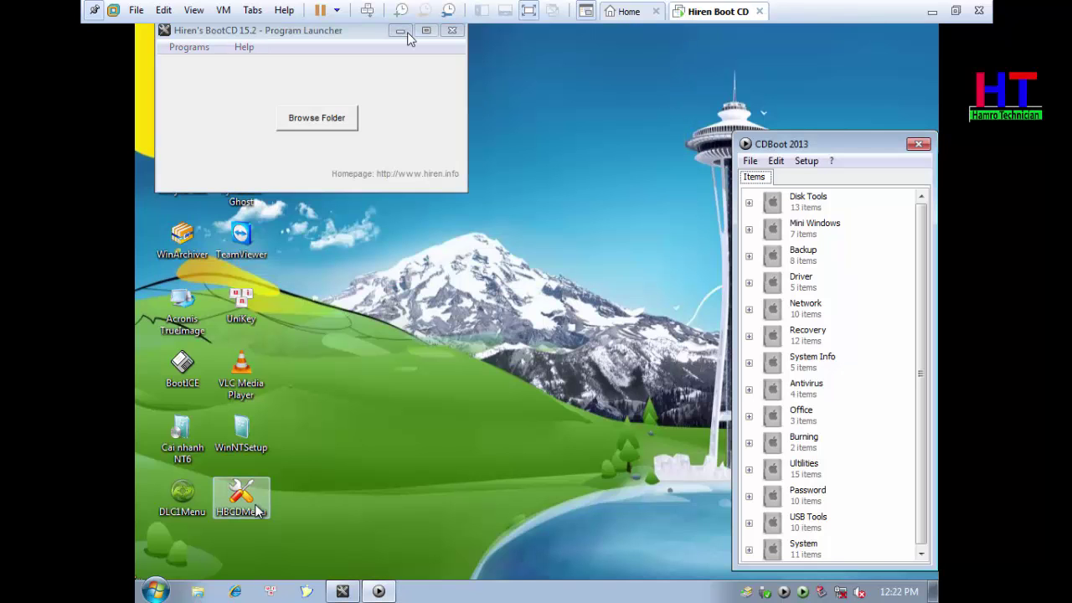
pyautogui.click(471, 239)
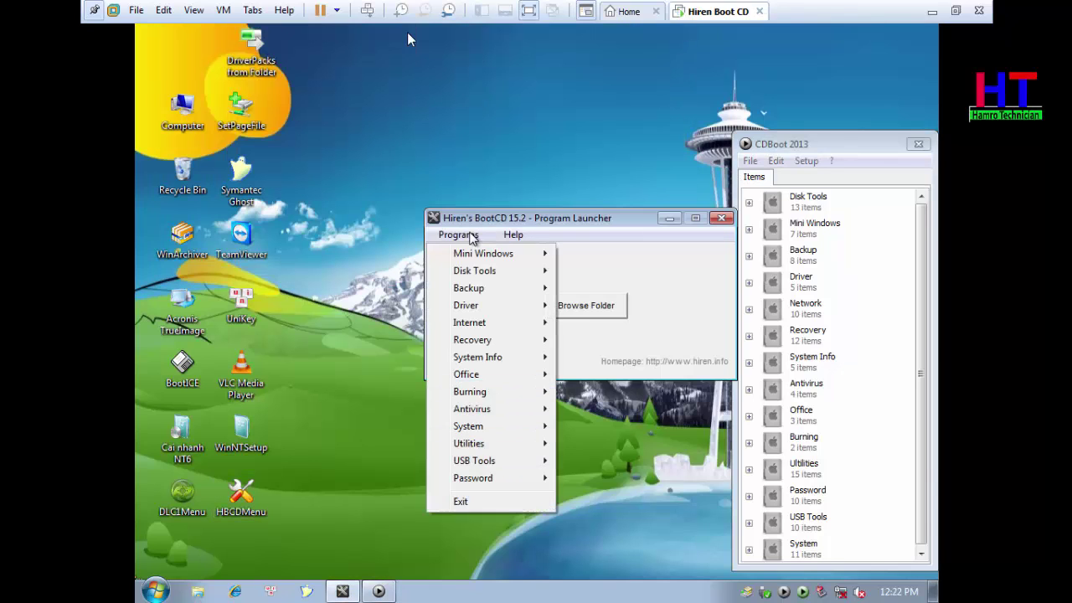
pyautogui.click(753, 101)
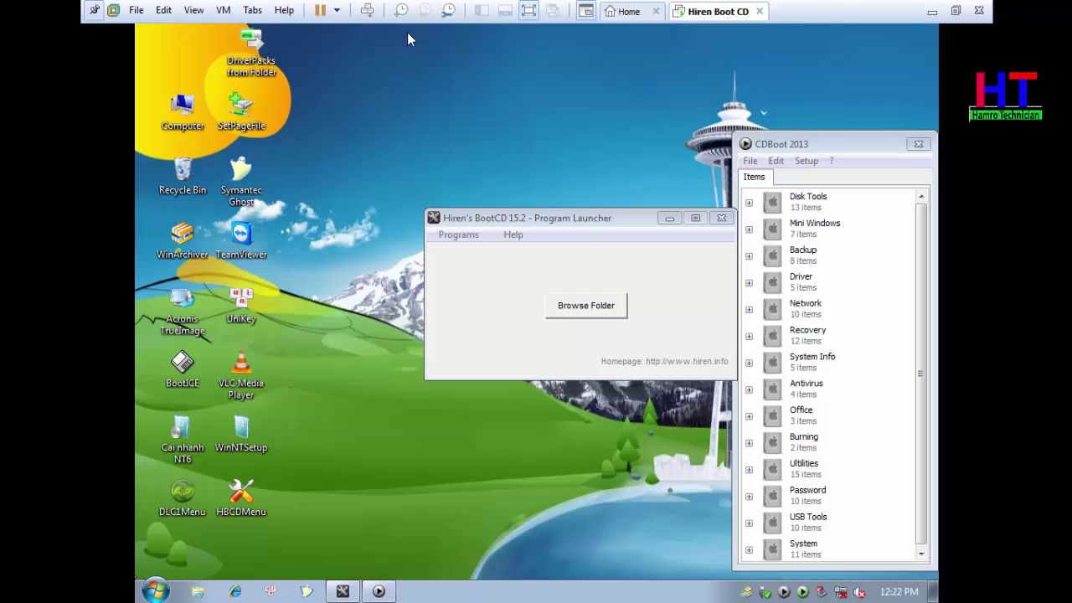
# Leave the virtual machine for the host's File Explorer and launch HBCDMenu from the MyBootCD\CD\HBCD folder.
pyautogui.hotkey('ctrl', 'alt')
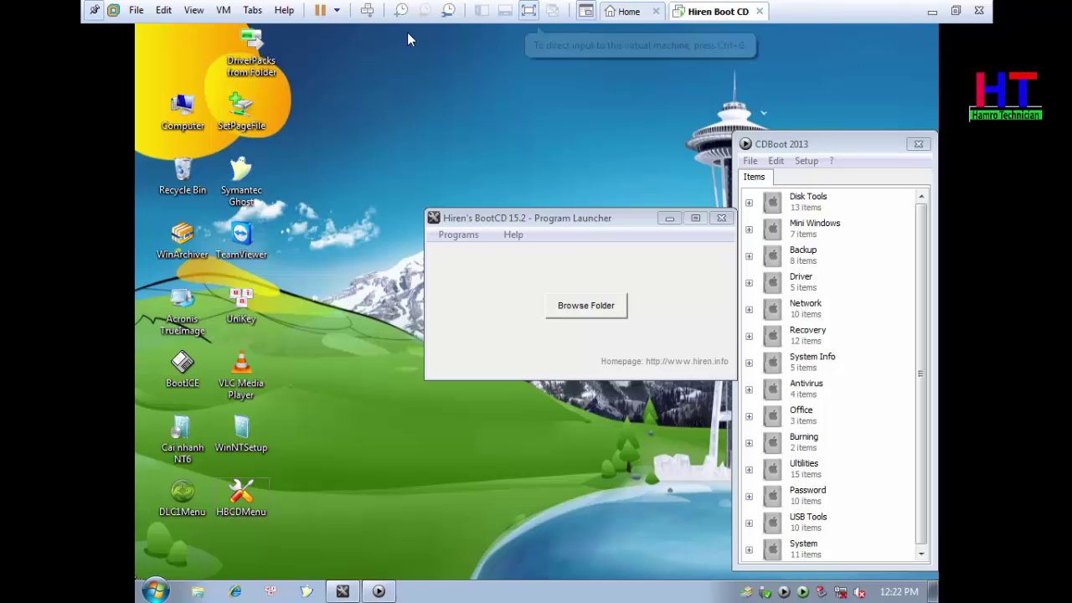
pyautogui.click(934, 11)
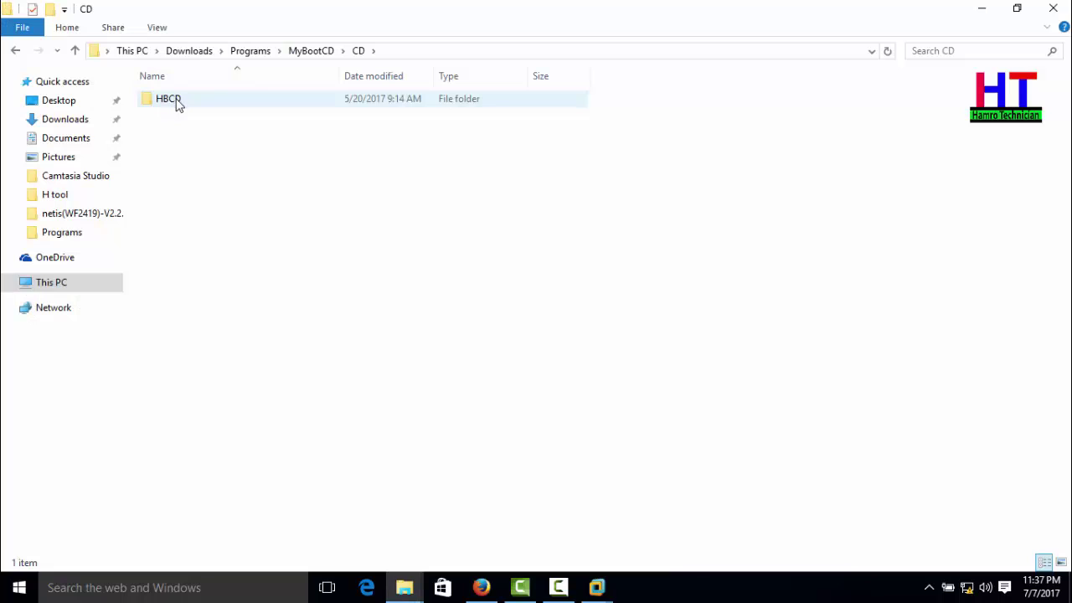
pyautogui.doubleClick(176, 102)
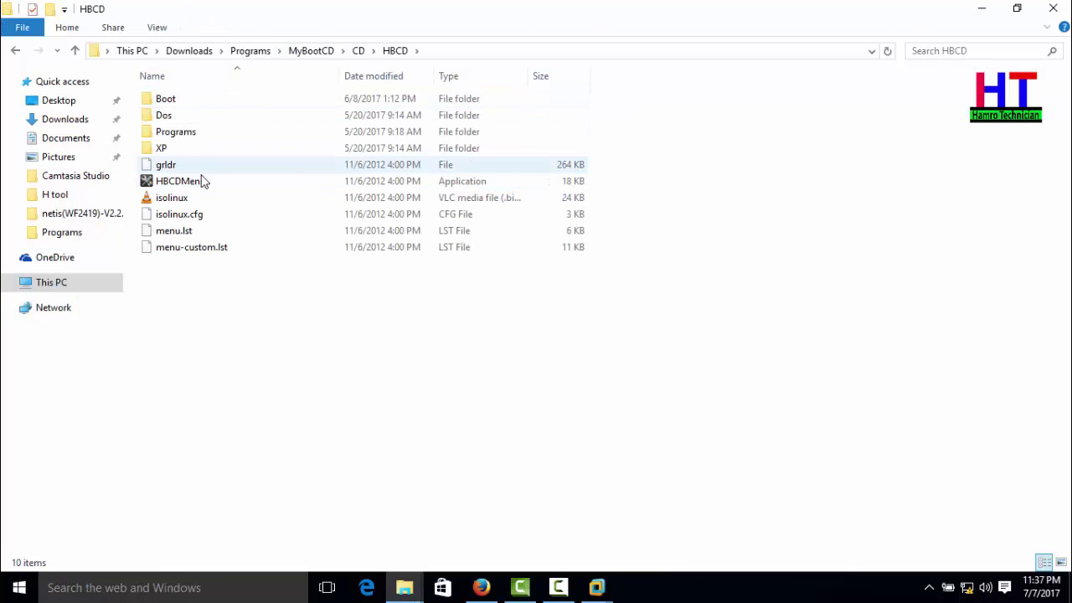
pyautogui.doubleClick(201, 181)
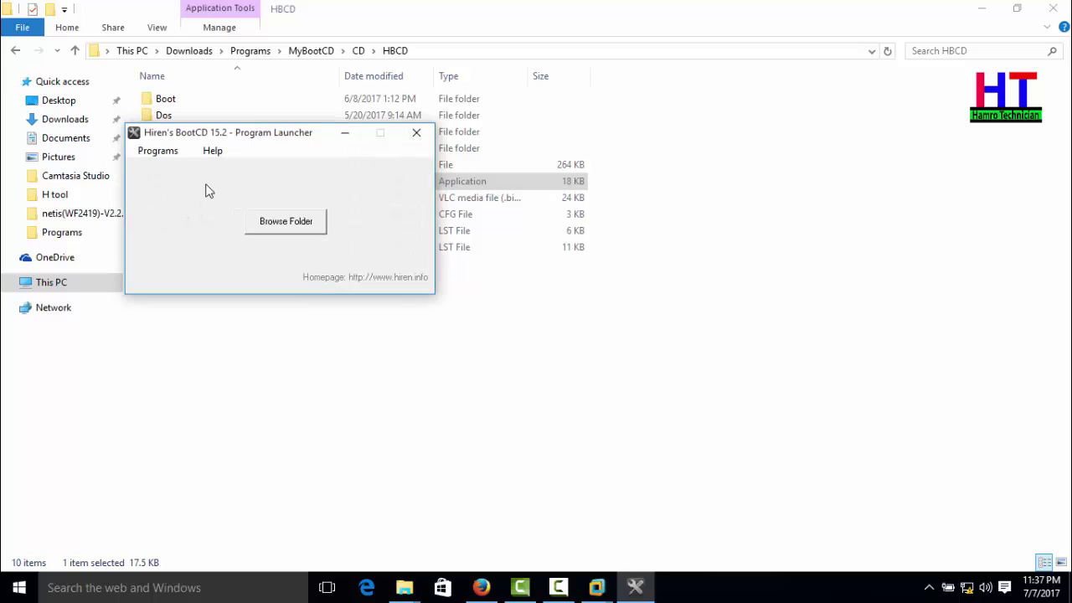
# Look through the launcher's program categories and launch Revo Uninstaller from the Cleaners group.
pyautogui.click(159, 152)
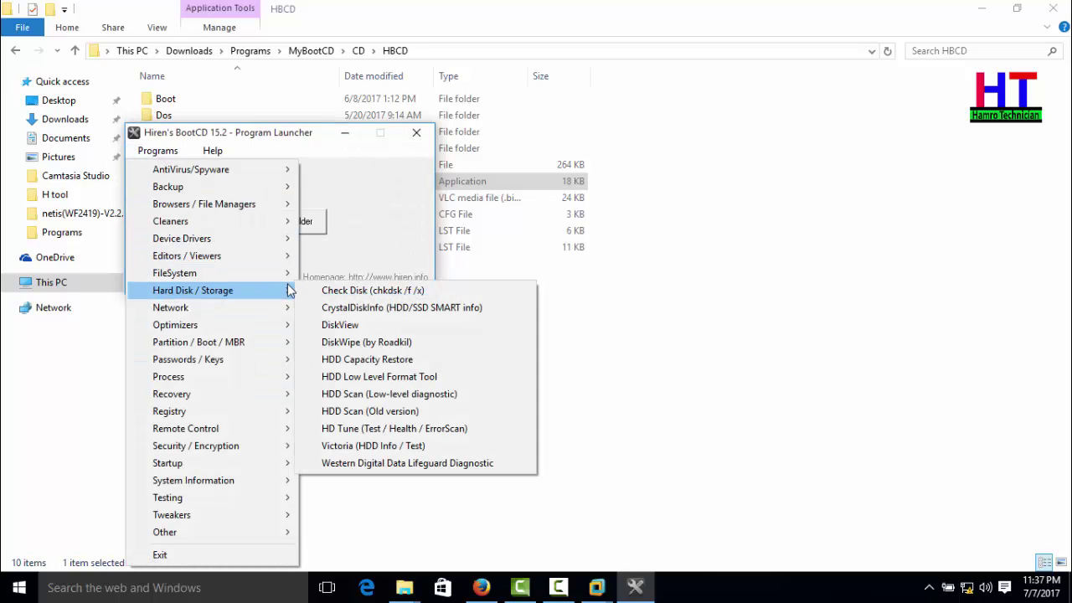
pyautogui.moveTo(268, 264)
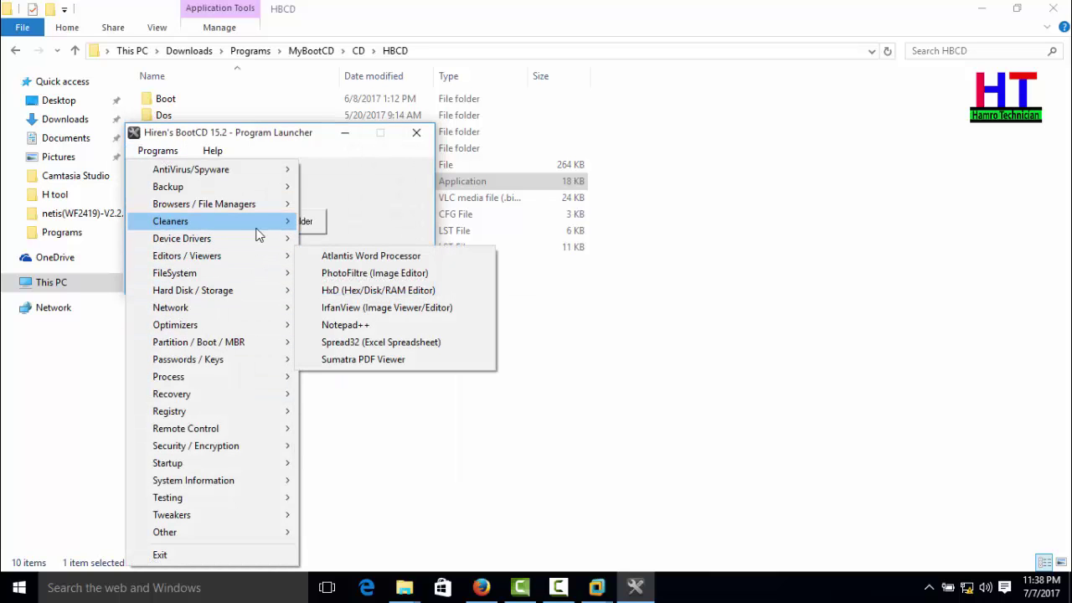
pyautogui.moveTo(263, 222)
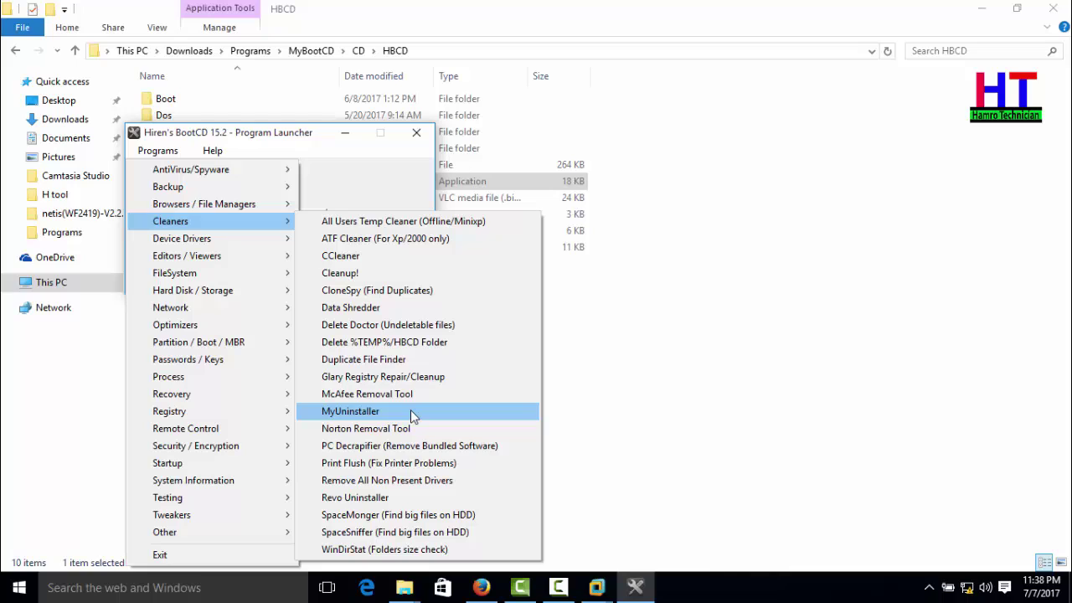
pyautogui.click(423, 499)
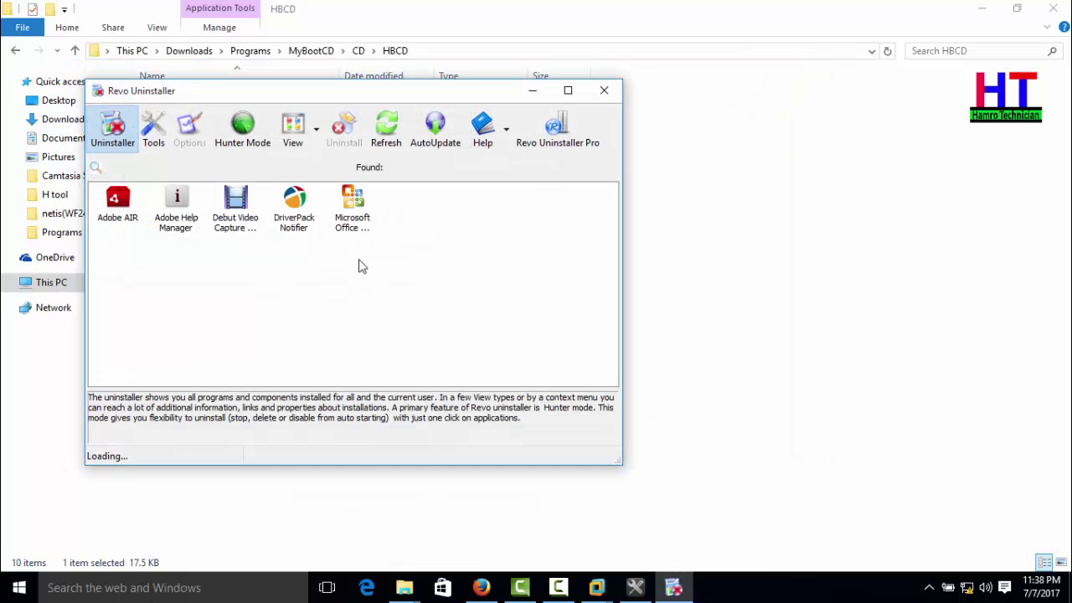
# Start uninstalling Java 7 Update 10 in Revo Uninstaller, confirming the removal and using the Moderate uninstall mode.
pyautogui.click(238, 220)
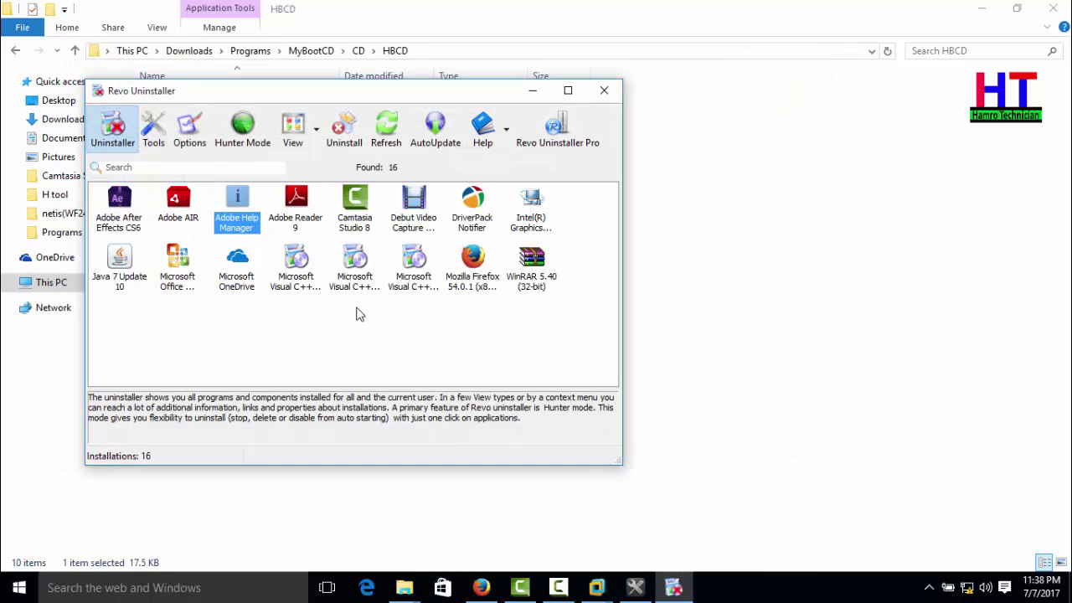
pyautogui.click(118, 266)
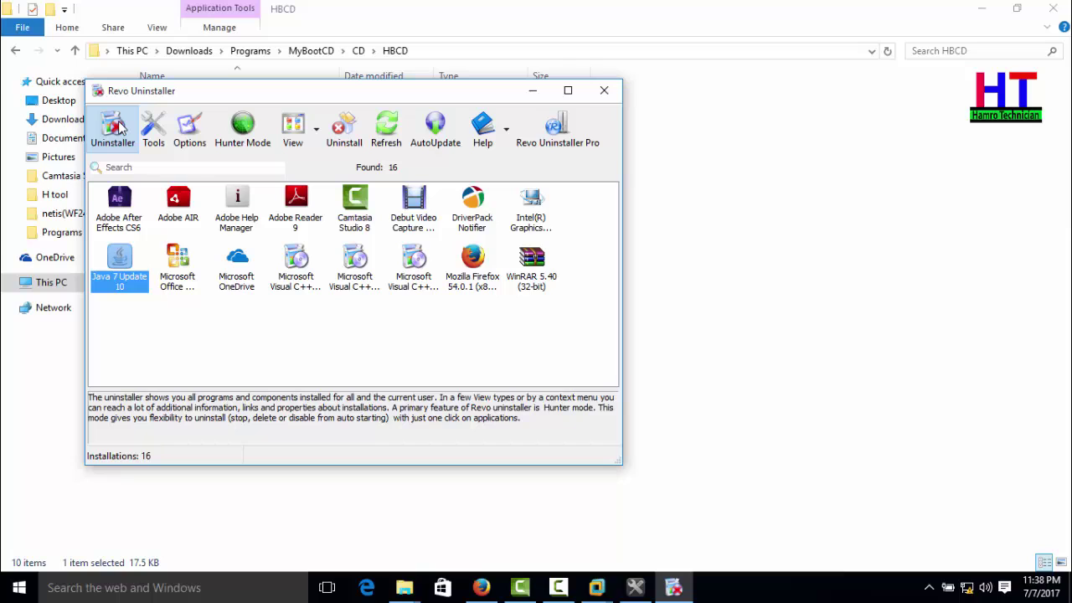
pyautogui.click(343, 134)
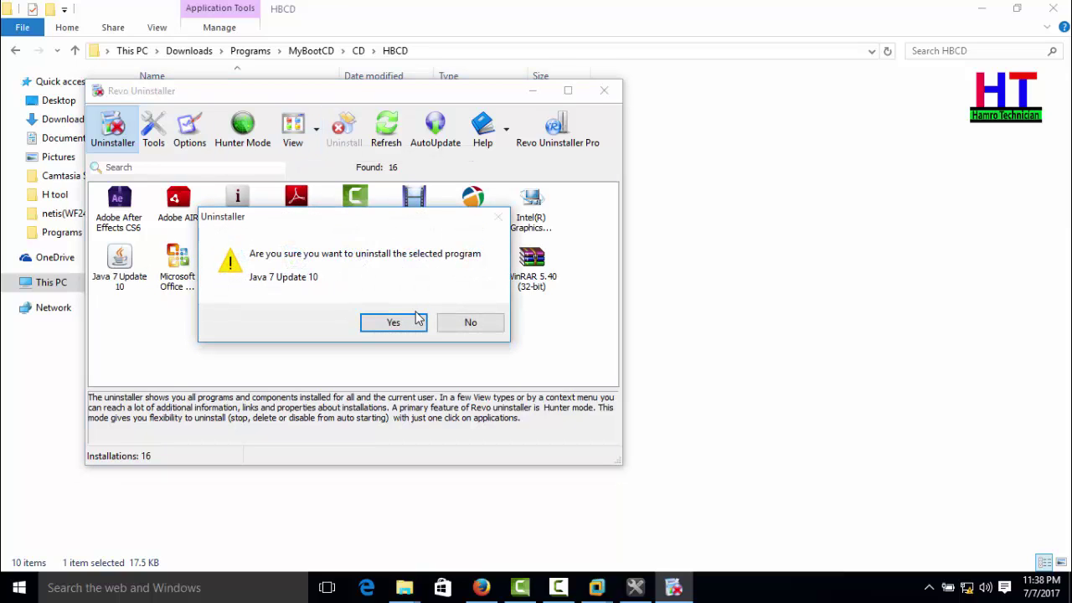
pyautogui.click(420, 327)
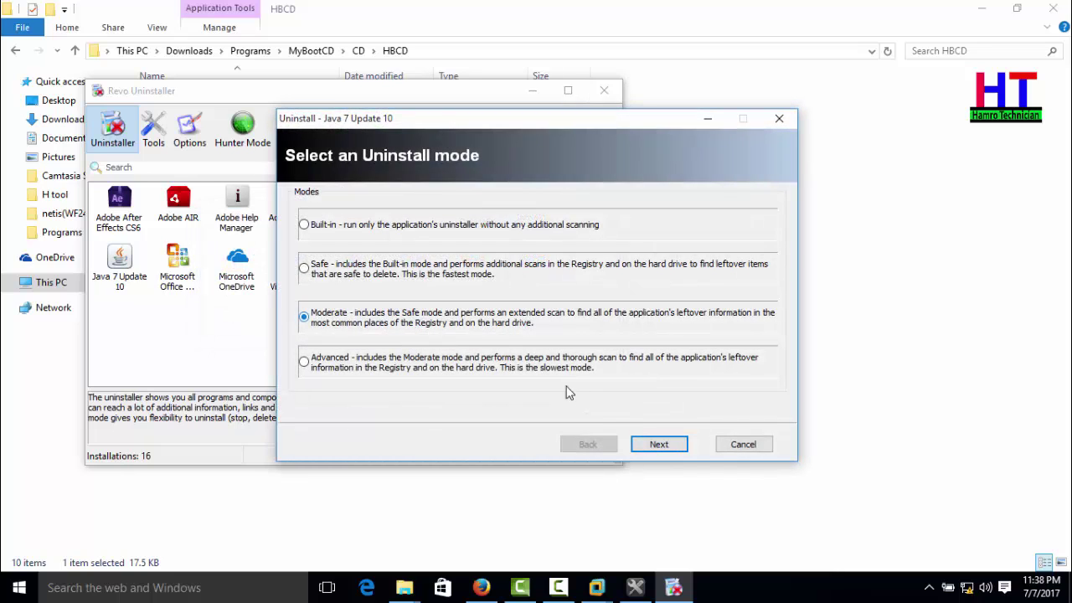
pyautogui.click(651, 444)
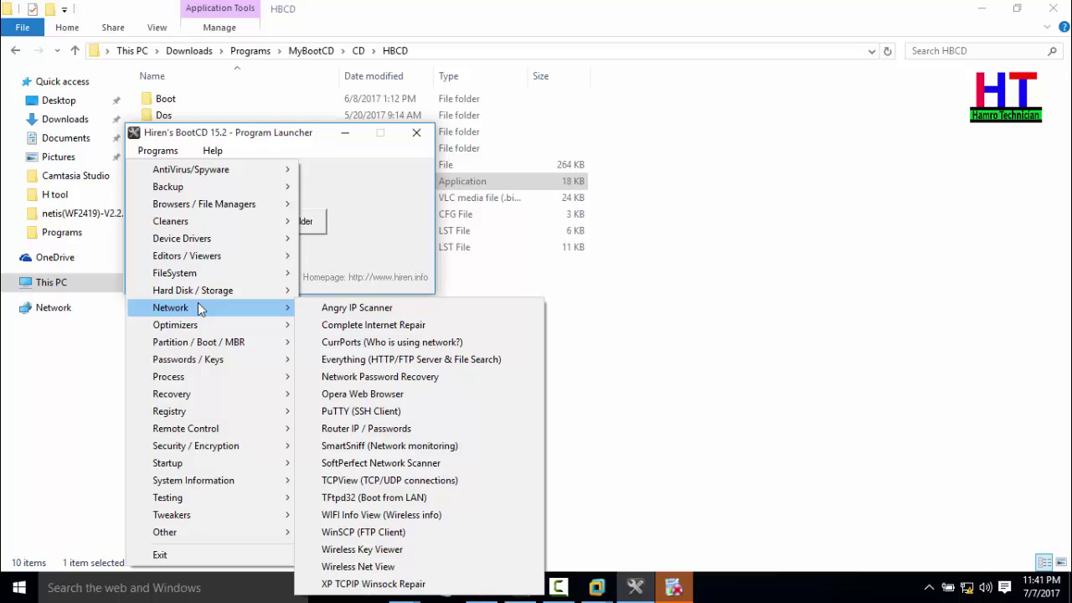
# Examine the launcher's Security / Encryption, Startup, Testing and Other program categories.
pyautogui.moveTo(247, 419)
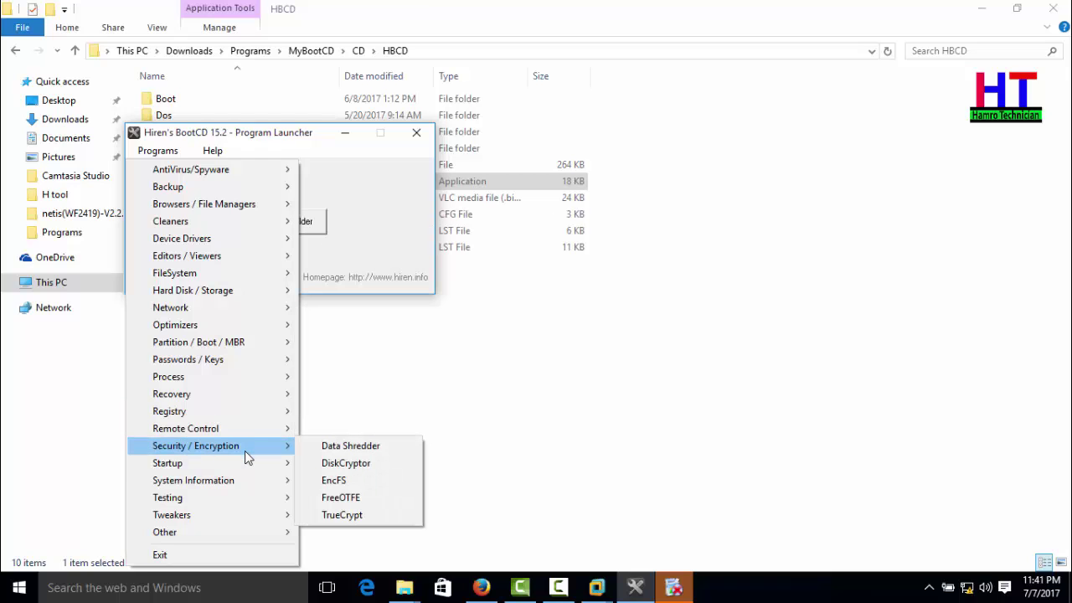
pyautogui.moveTo(249, 480)
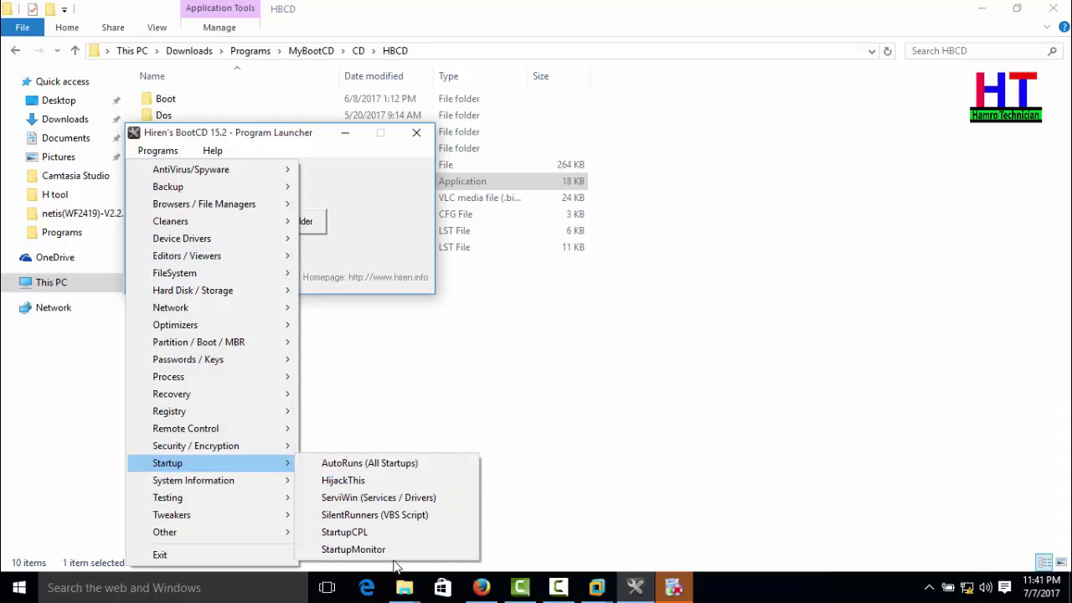
pyautogui.moveTo(289, 497)
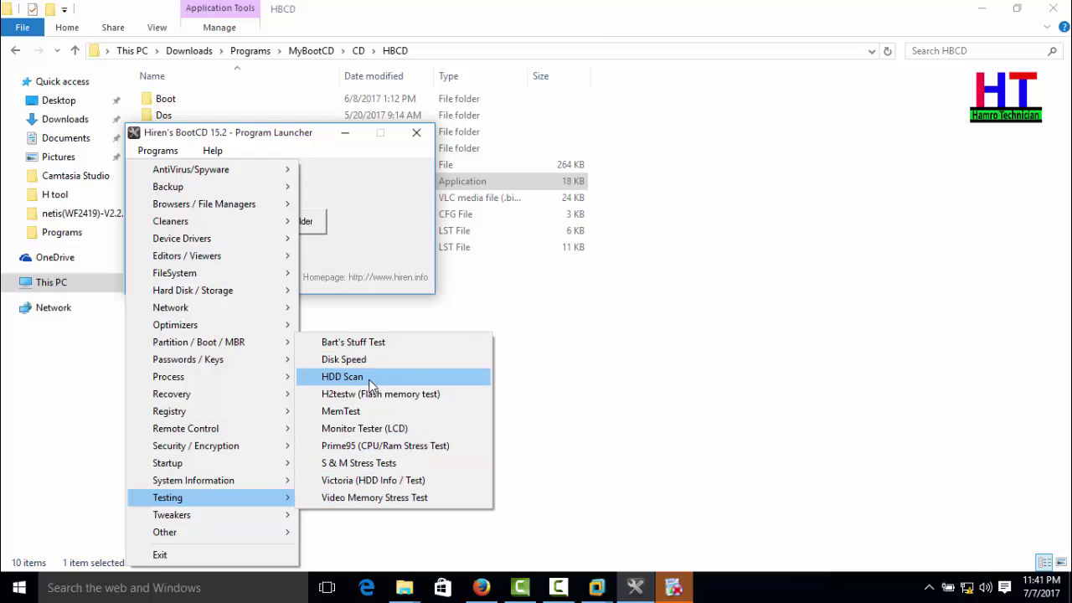
pyautogui.moveTo(247, 532)
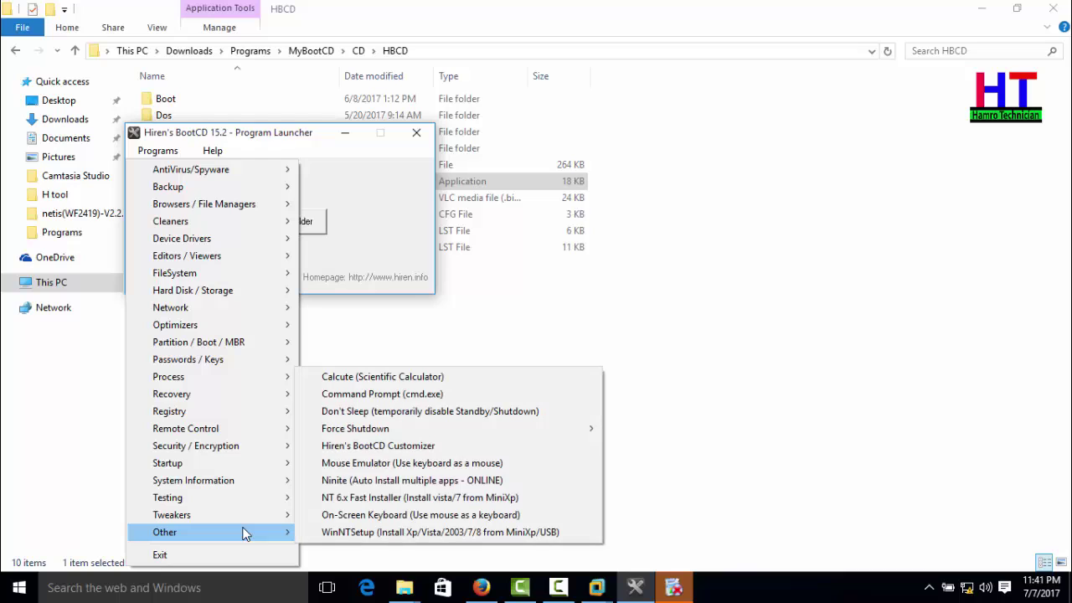
pyautogui.moveTo(251, 204)
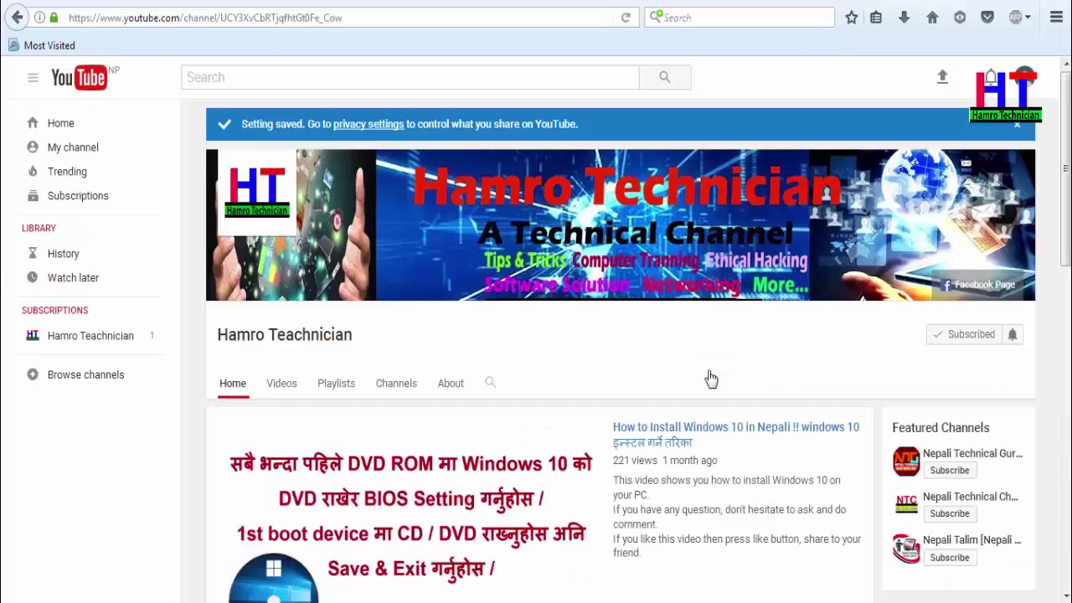
# Enable all notifications for the Hamro Teachnician YouTube channel in the browser and save the setting.
pyautogui.click(1012, 337)
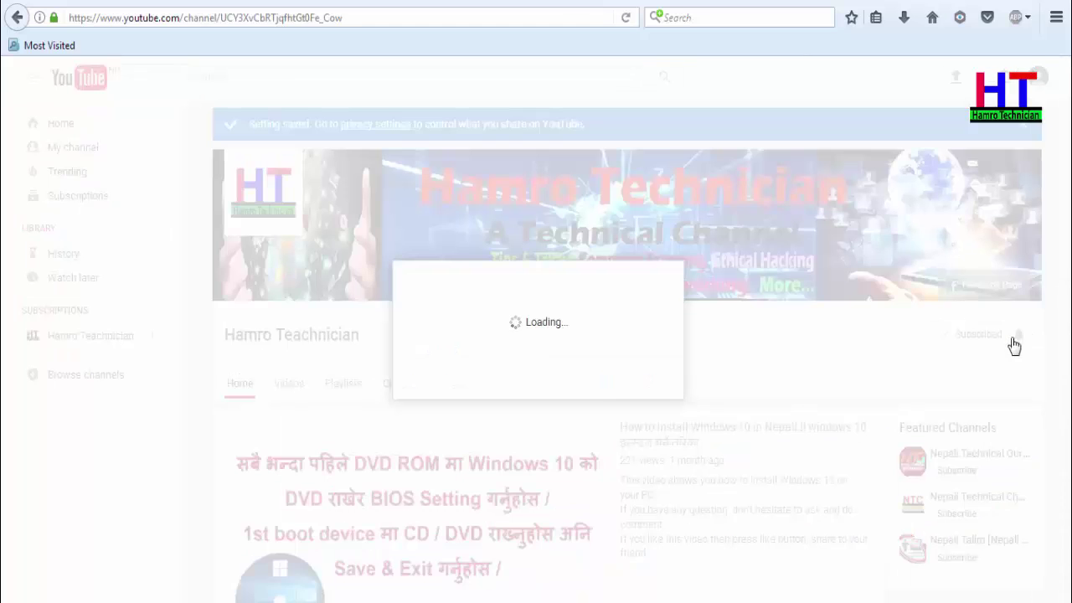
pyautogui.click(531, 292)
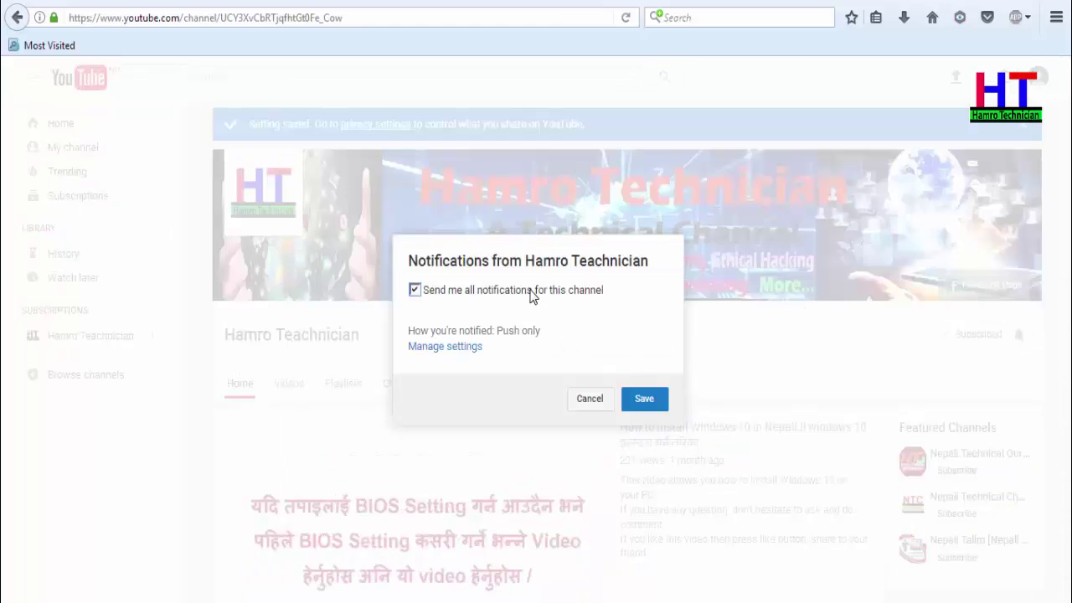
pyautogui.click(646, 402)
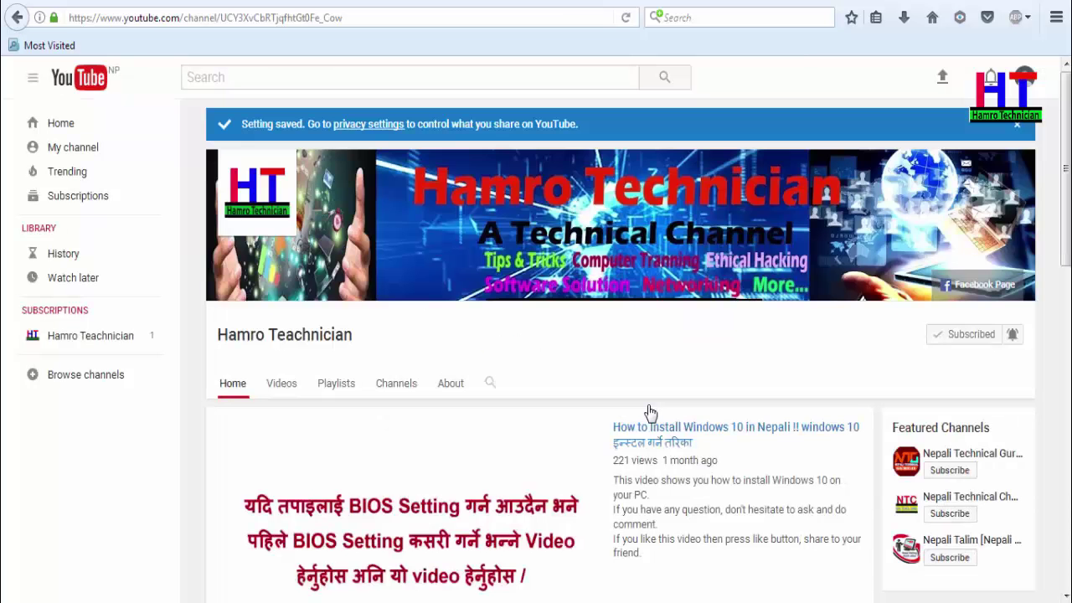